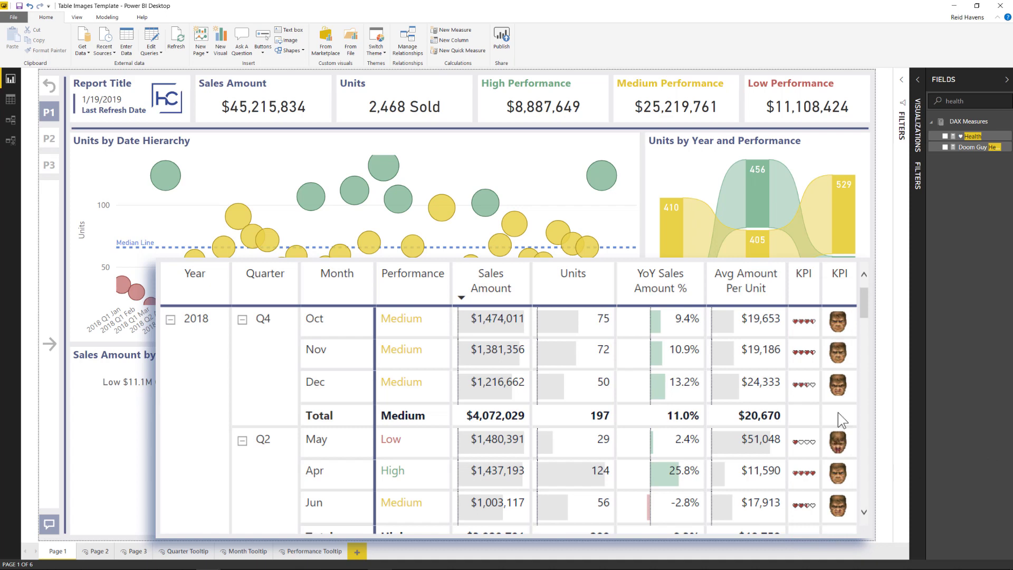
Scroll the matrix down to the Q1 months and show a KPI image's report-page tooltip
scroll(844, 380, "down", 4)
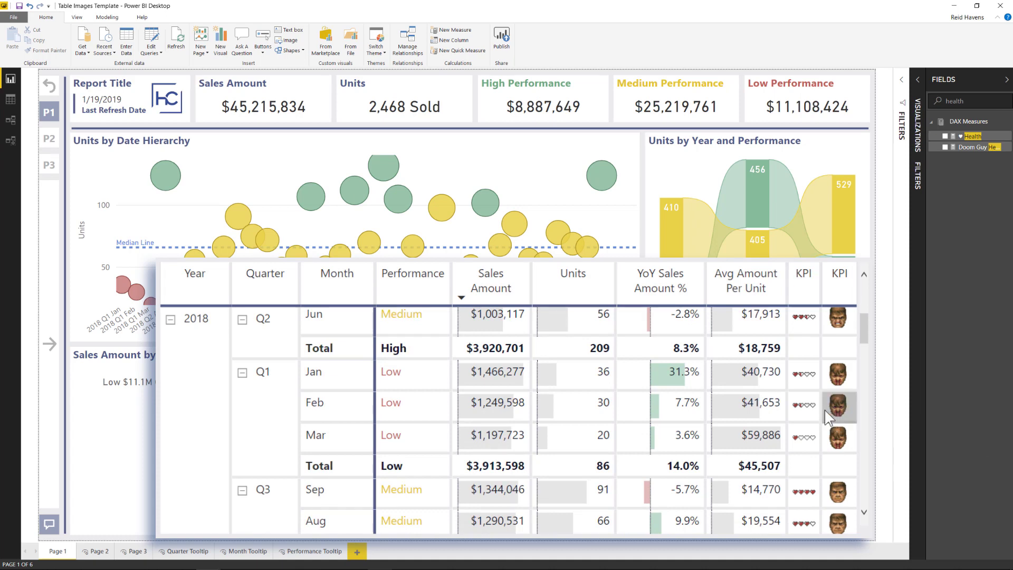
mouse_move(839, 449)
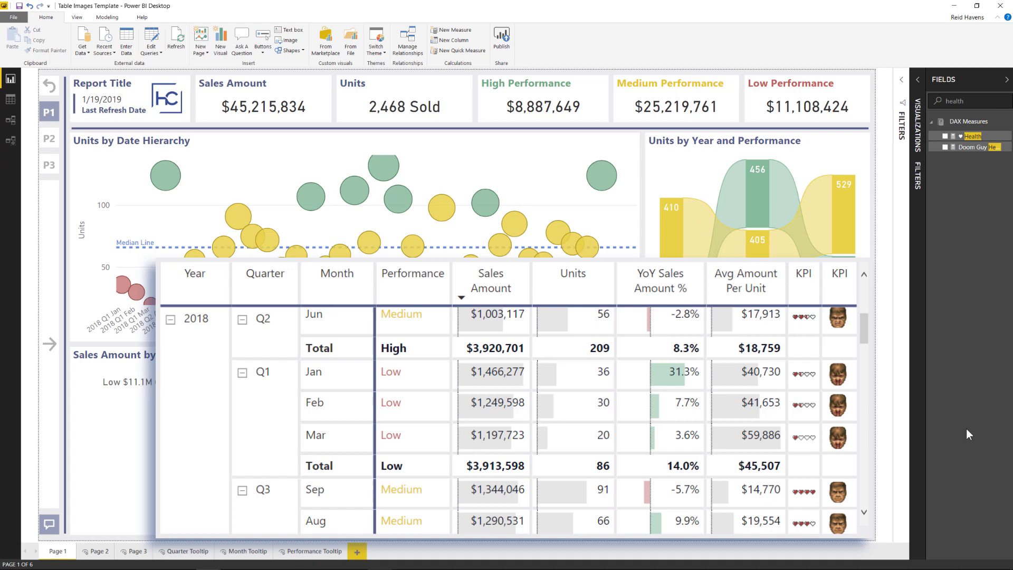
Display the Doom Guy Health measure's DAX in the formula bar with enlarged text
left_click(960, 148)
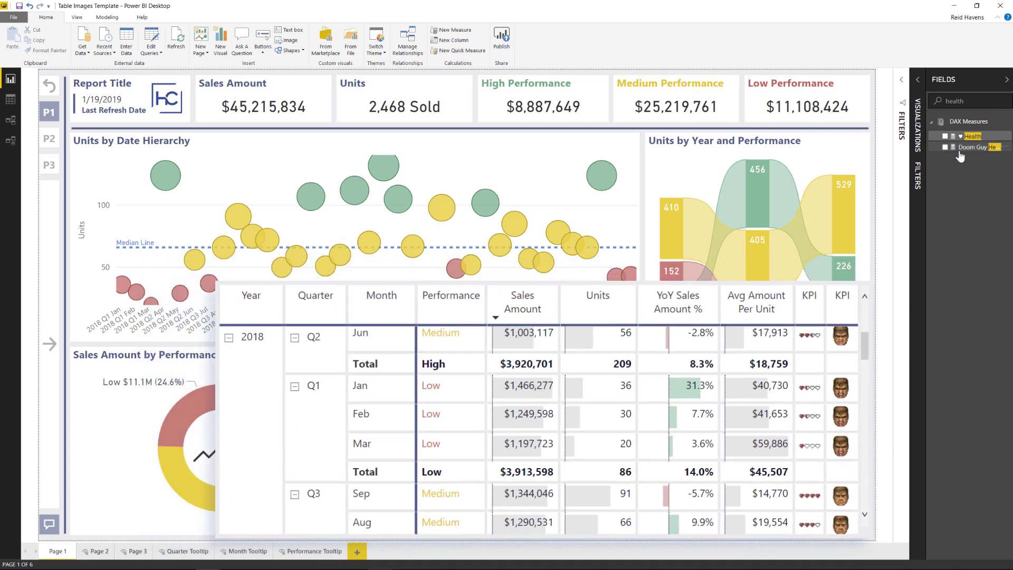
key("ctrl+plus")
key("ctrl+plus")
key("ctrl+plus")
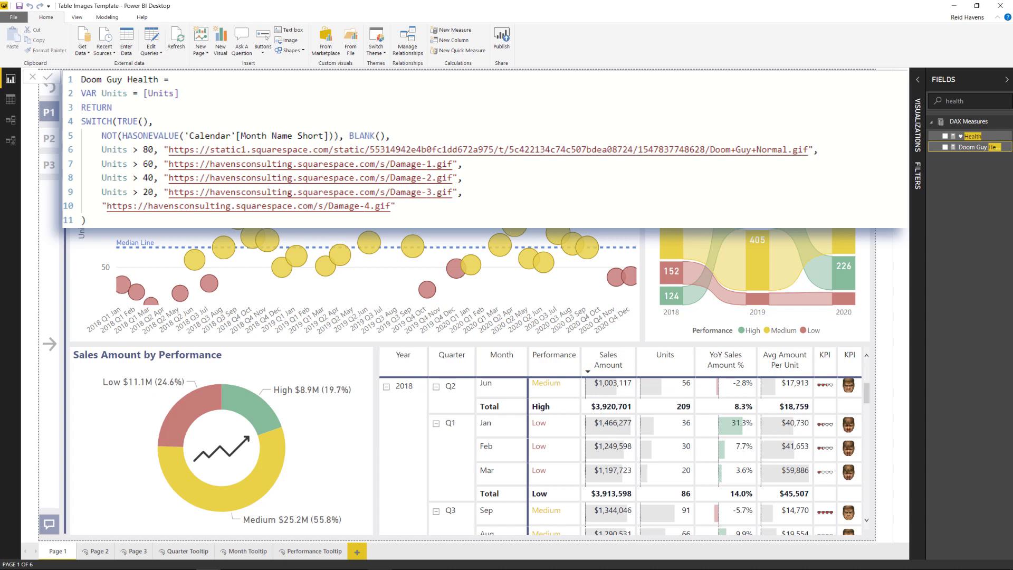
Confirm on the Modeling tab that Doom Guy Health's data category is Image URL
left_click(99, 18)
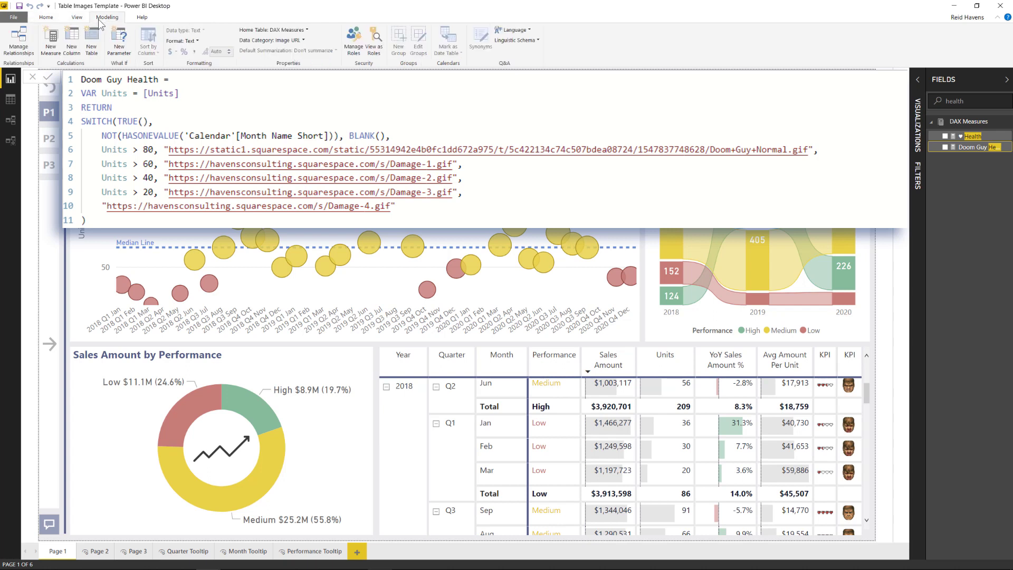
left_click(245, 41)
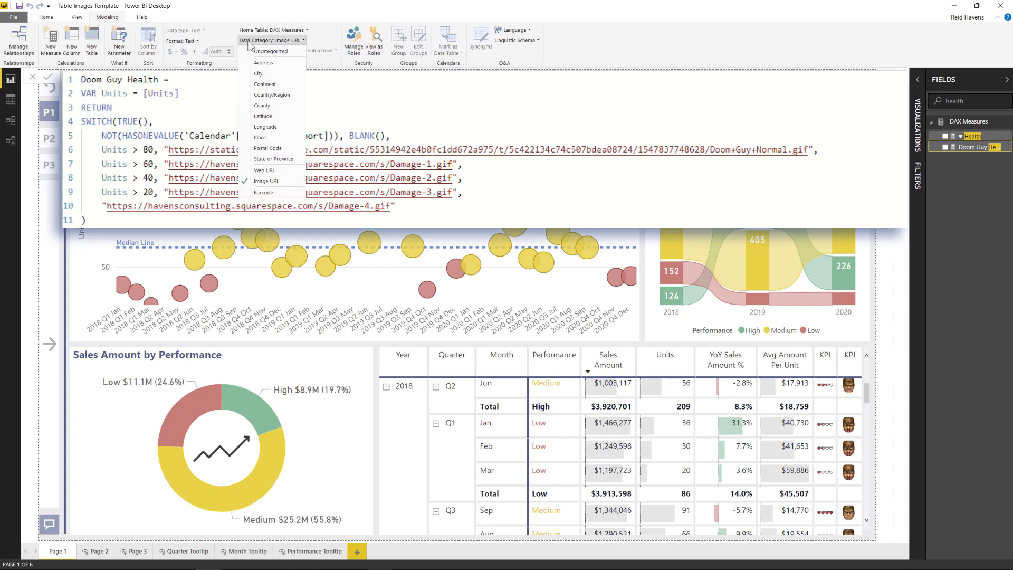
left_click(249, 42)
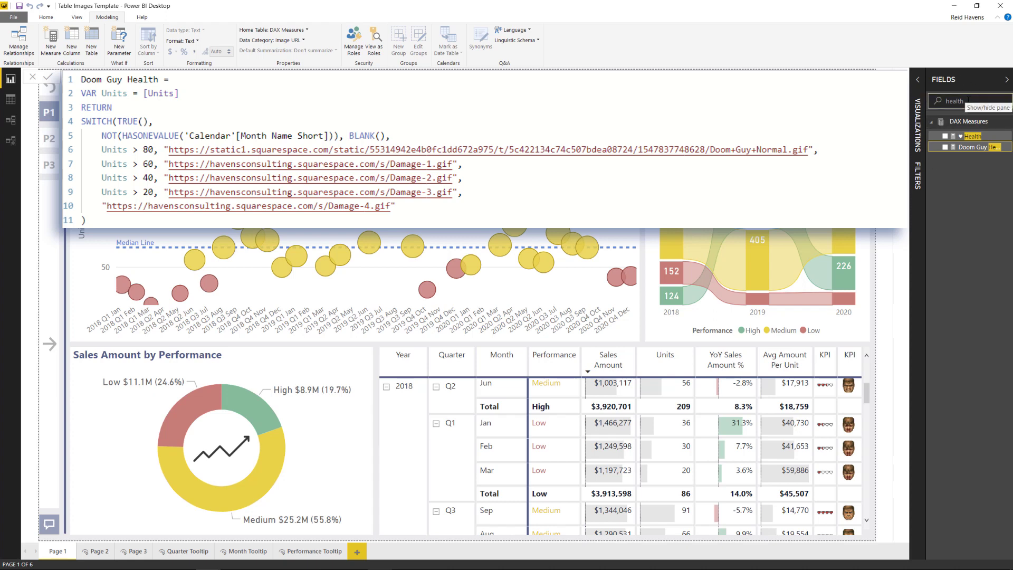
Clear the Fields search and open Zelda Hearts in a maximized, zoomed-in Power Query Editor
key("BackSpace")
key("BackSpace")
key("BackSpace")
key("BackSpace")
key("BackSpace")
key("BackSpace")
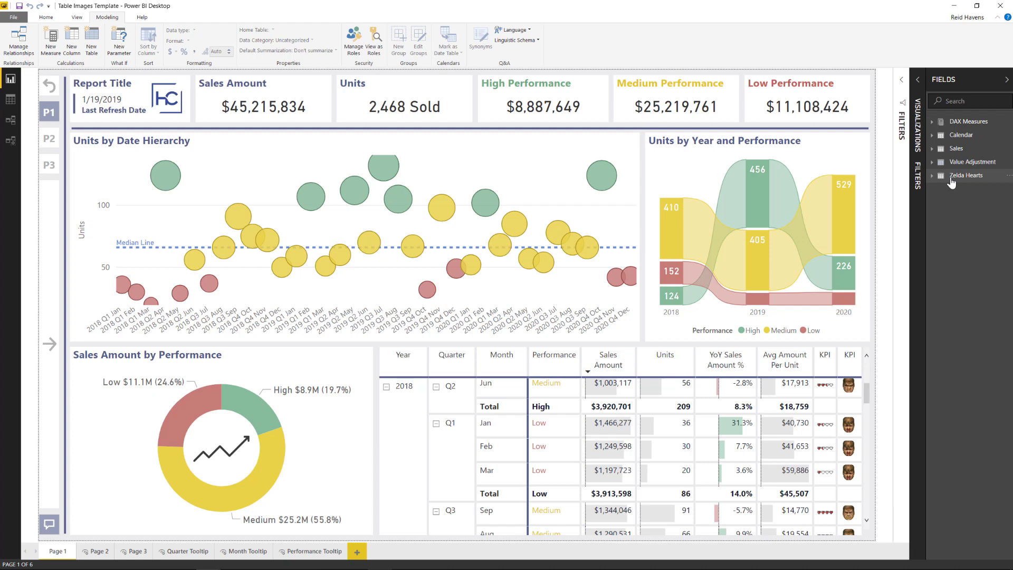
right_click(951, 181)
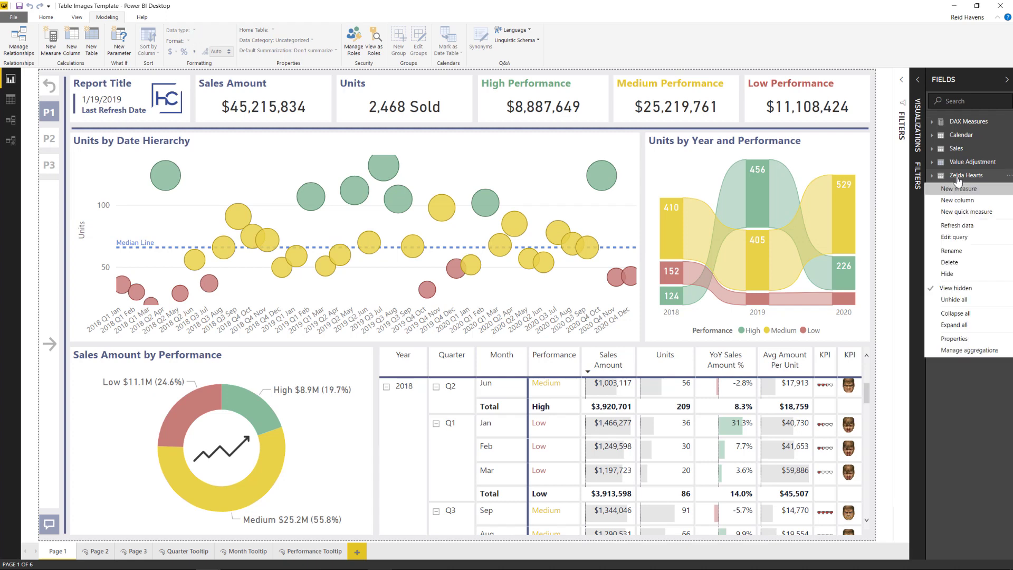
left_click(949, 238)
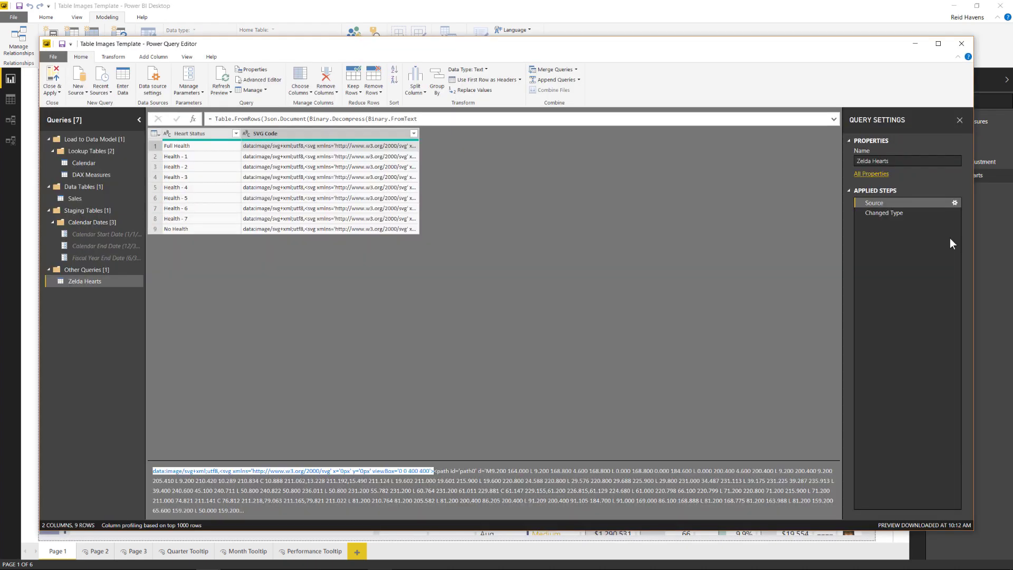
left_click(937, 43)
key("ctrl+shift+plus")
key("ctrl+shift+plus")
key("ctrl+shift+plus")
key("ctrl+shift+plus")
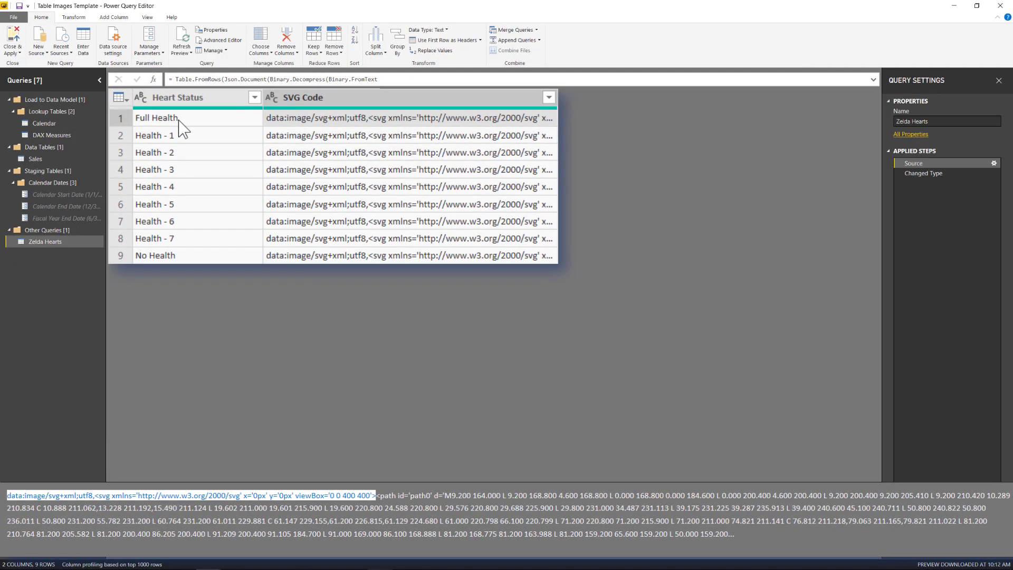
Preview the SVG Code cells for Full Health and Health - 1 through Health - 4
left_click(322, 121)
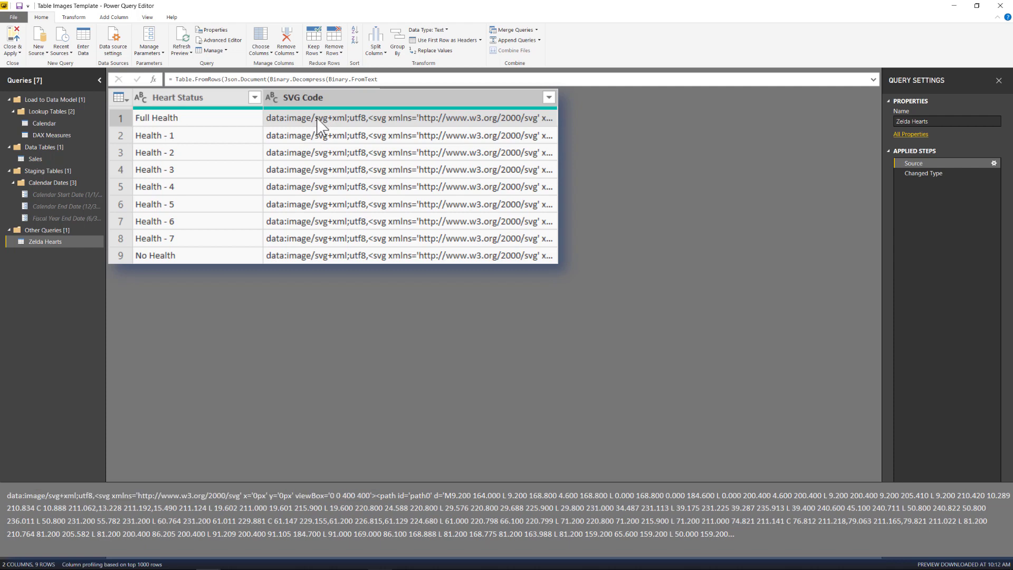
left_click(322, 138)
left_click(318, 152)
left_click(319, 171)
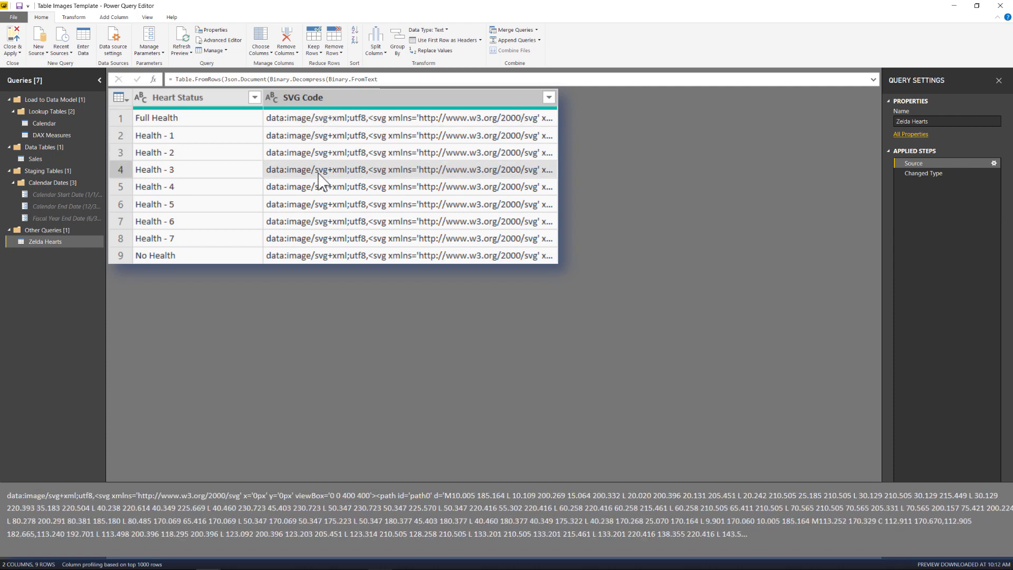
left_click(318, 186)
left_click(305, 123)
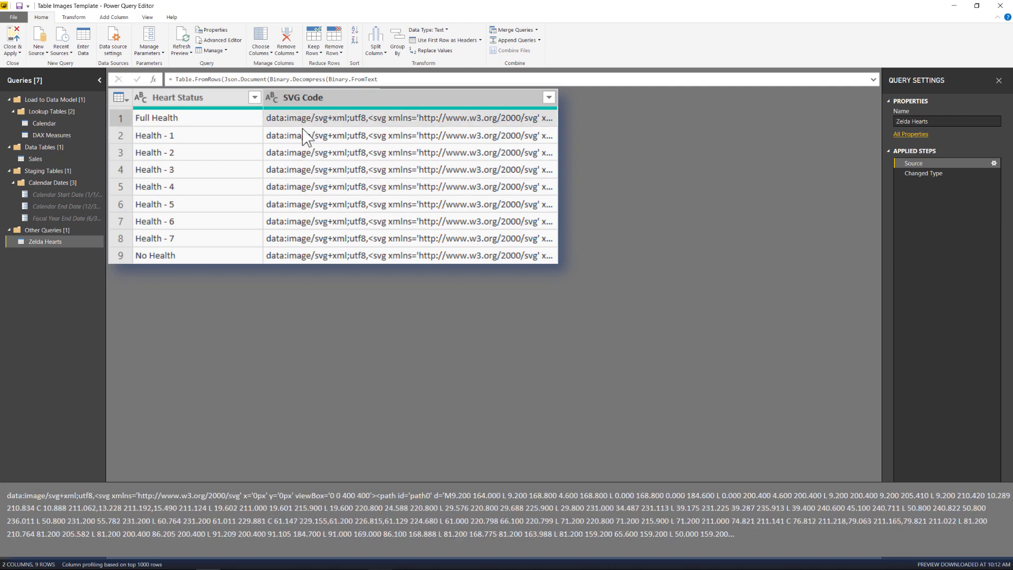
left_click(302, 137)
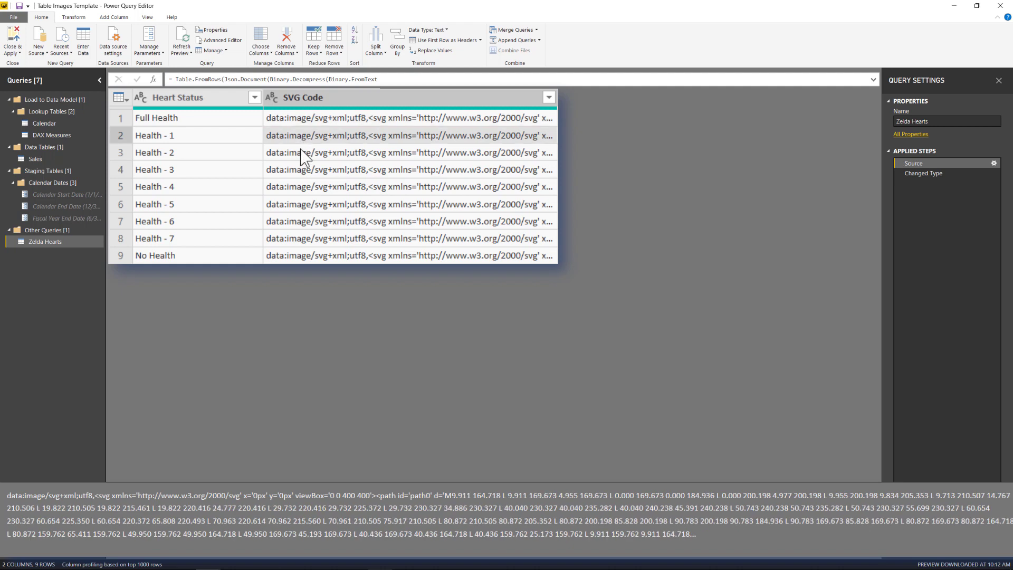
left_click(302, 154)
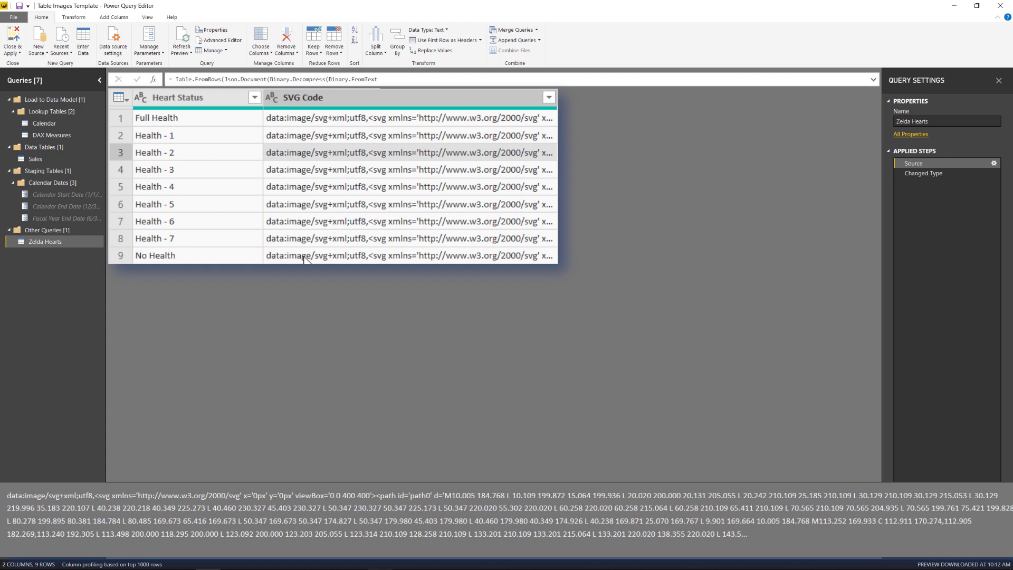
left_click_drag(10, 496, 378, 495)
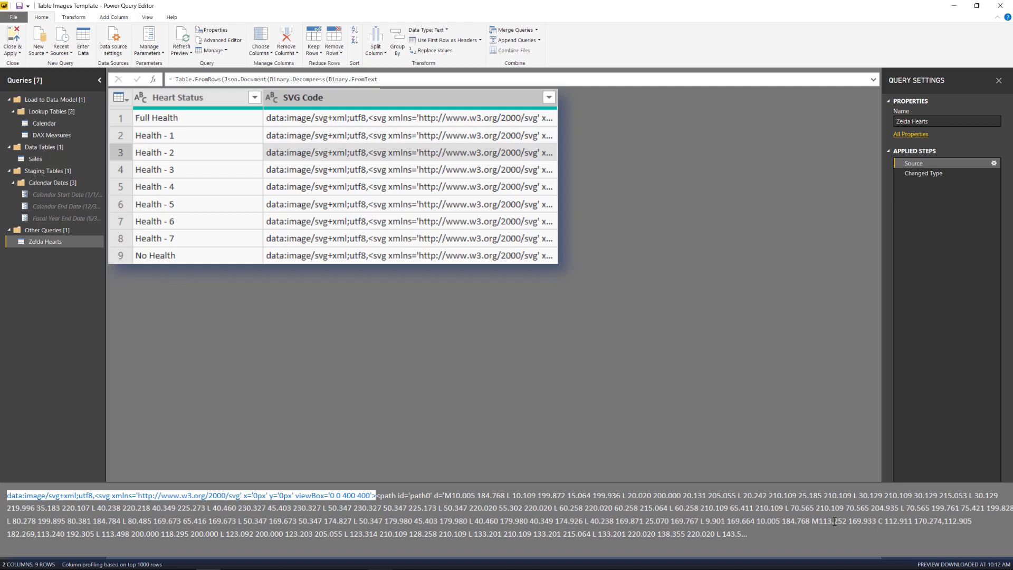
Apply query changes, highlight Selected Zelda Heart's SELECTEDVALUE expression, then show the Health measure's DAX
left_click(11, 40)
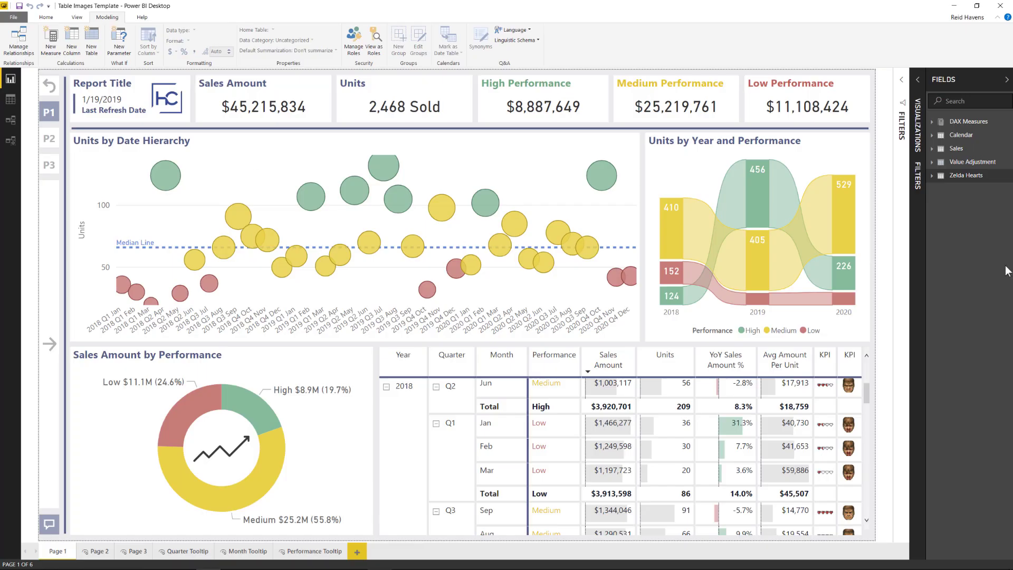
left_click(931, 177)
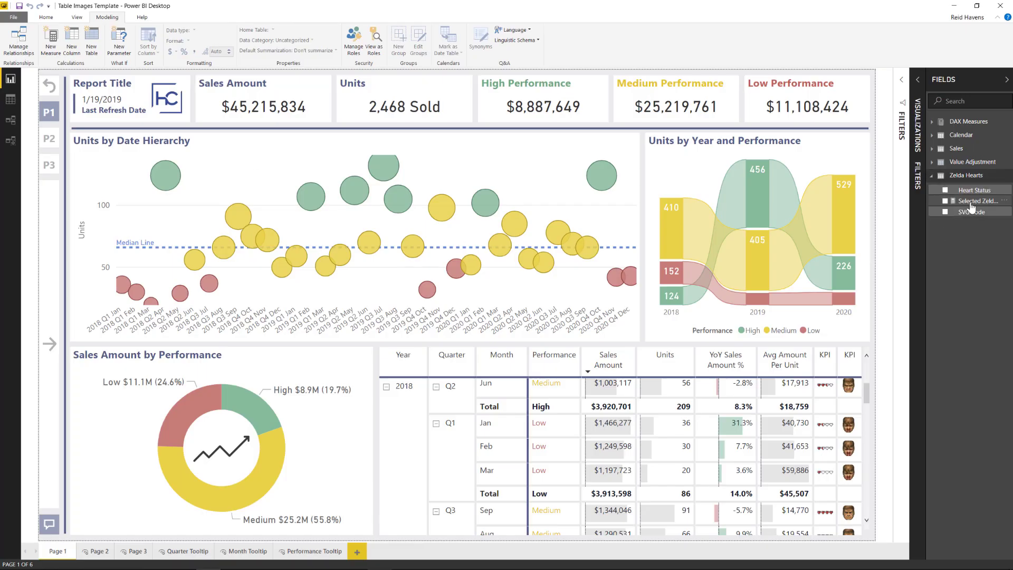
left_click(976, 201)
scroll(650, 83, "up", 3)
left_click_drag(650, 83, 294, 83)
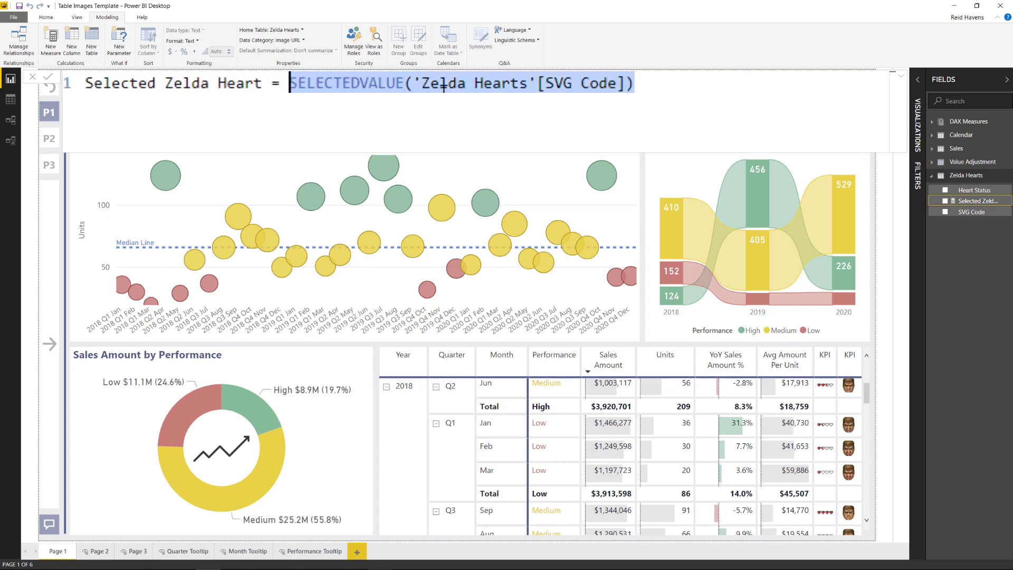
key("End")
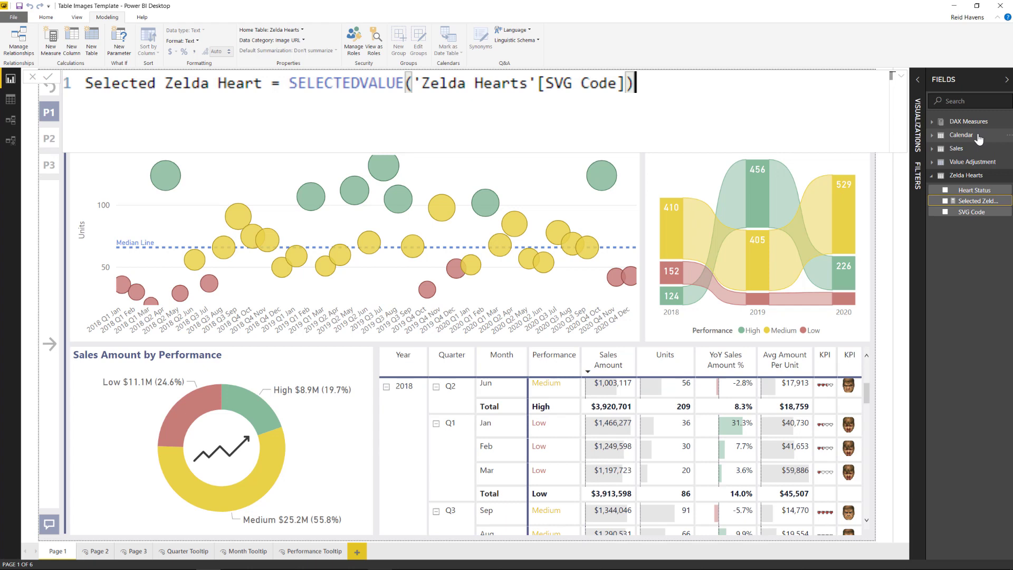
left_click(932, 124)
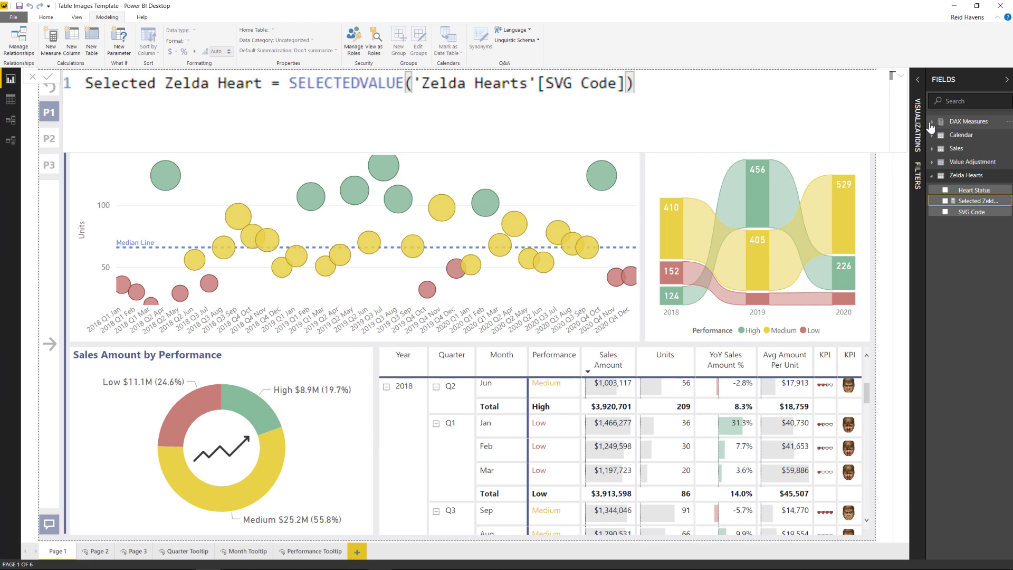
left_click(972, 136)
scroll(720, 129, "up", 5, "ctrl")
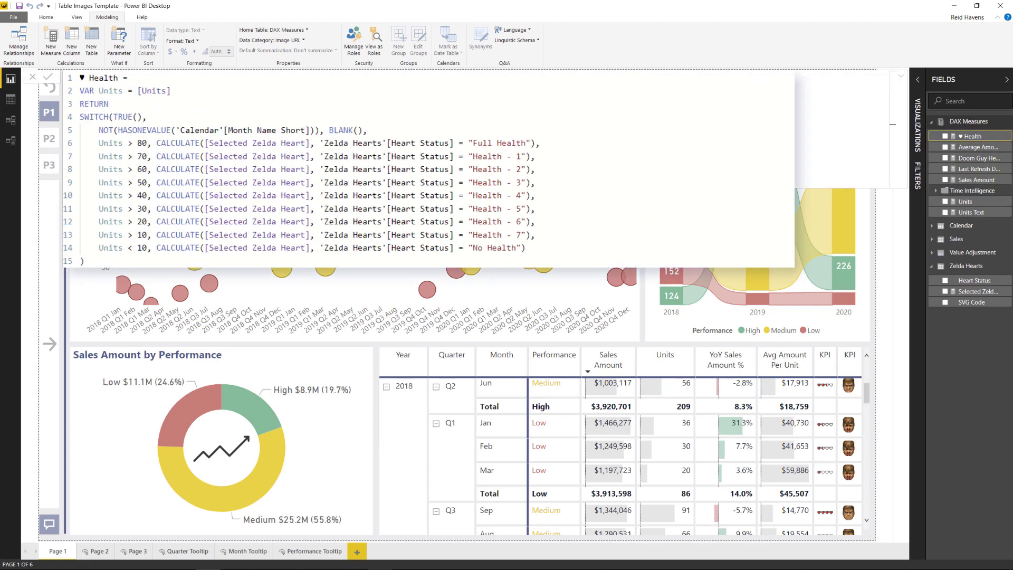